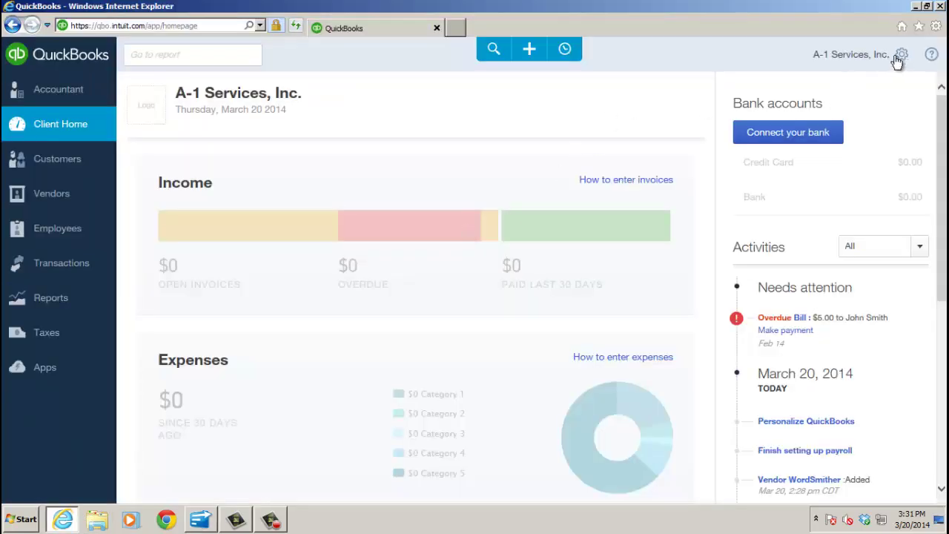
- Open the desktop data import page and view the import instructions for QuickBooks for Windows 2010 and above
{"action": "left_click", "coordinate": [902, 54]}
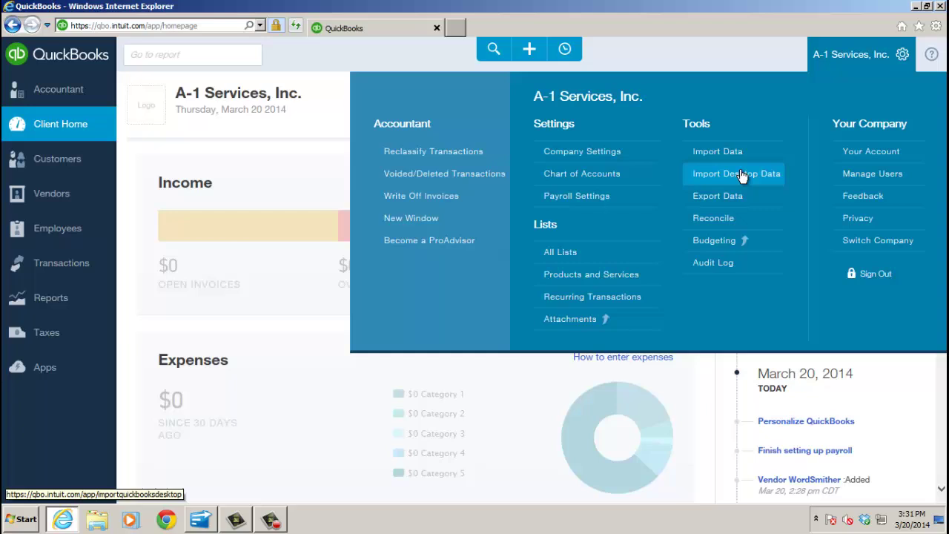
{"action": "left_click", "coordinate": [741, 173]}
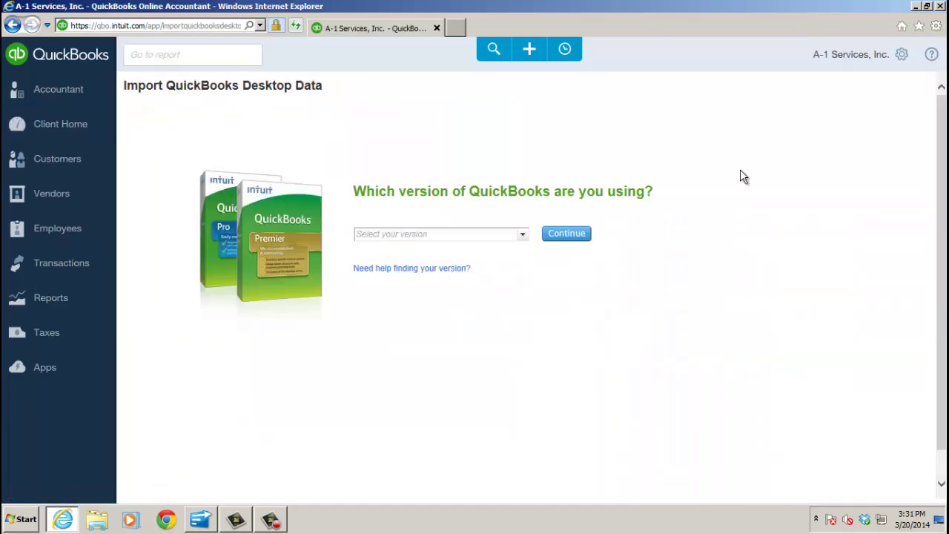
{"action": "left_click", "coordinate": [523, 234]}
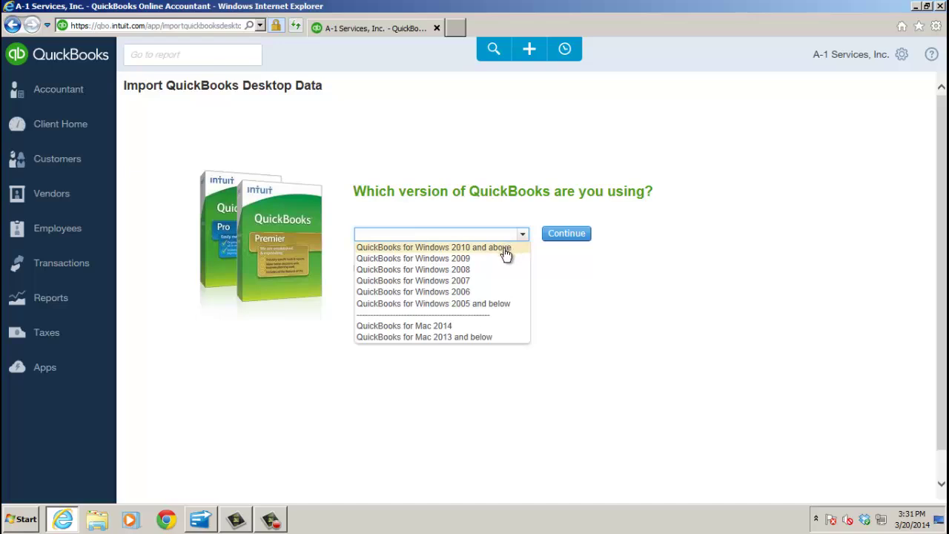
{"action": "left_click", "coordinate": [505, 251]}
{"action": "left_click", "coordinate": [571, 234]}
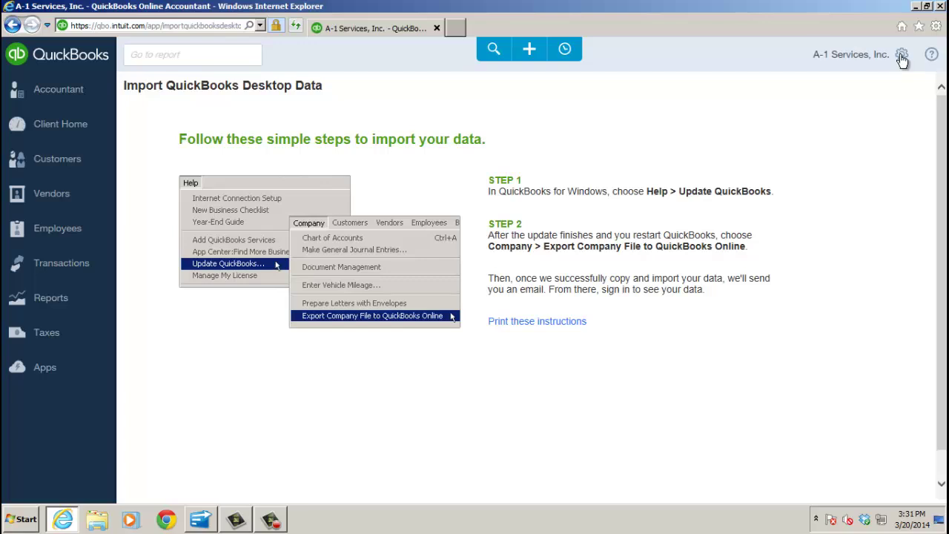
- Return to the company home page and reopen the desktop data import page
{"action": "left_click", "coordinate": [15, 26]}
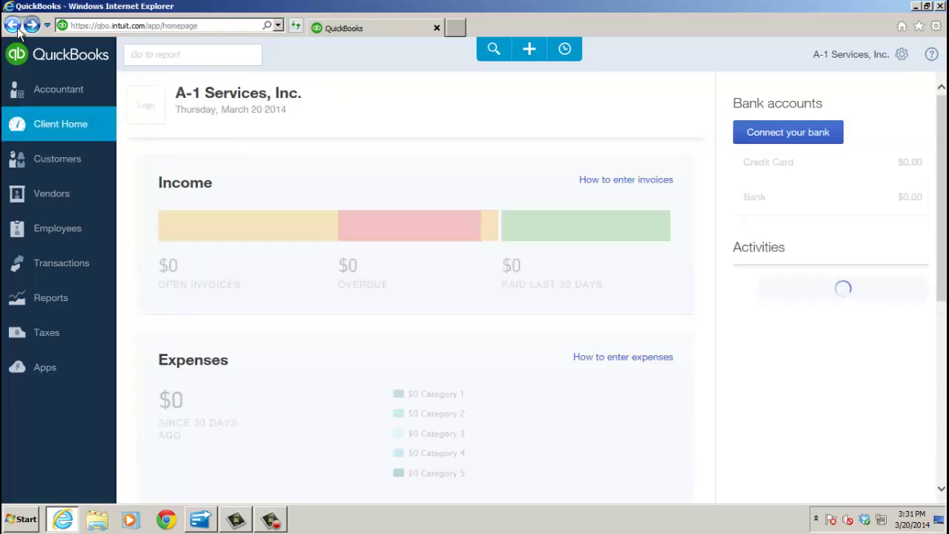
{"action": "left_click", "coordinate": [901, 56]}
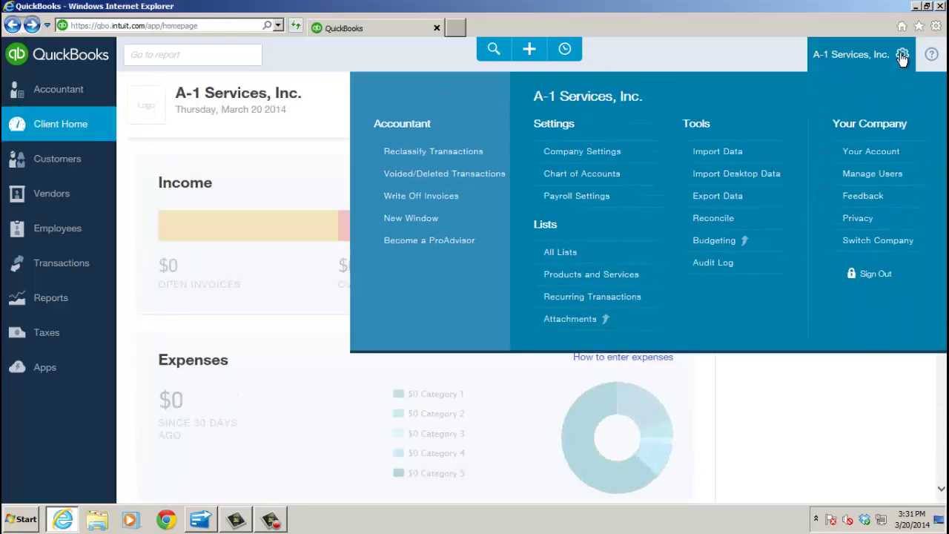
{"action": "left_click", "coordinate": [758, 174]}
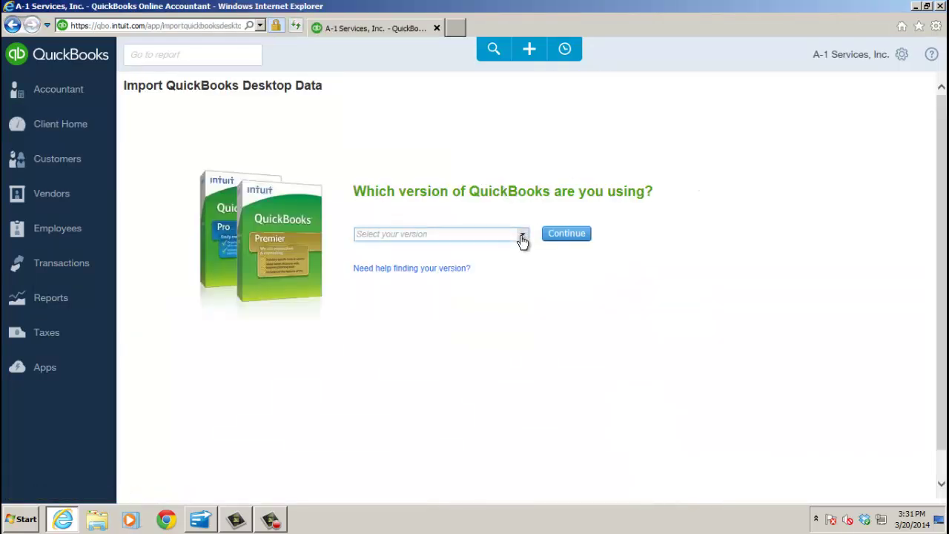
- Switch to QuickBooks Enterprise Solutions and copy the Rock Castle Construction company file for QuickBooks Online
{"action": "left_click", "coordinate": [205, 525]}
{"action": "left_click", "coordinate": [21, 27]}
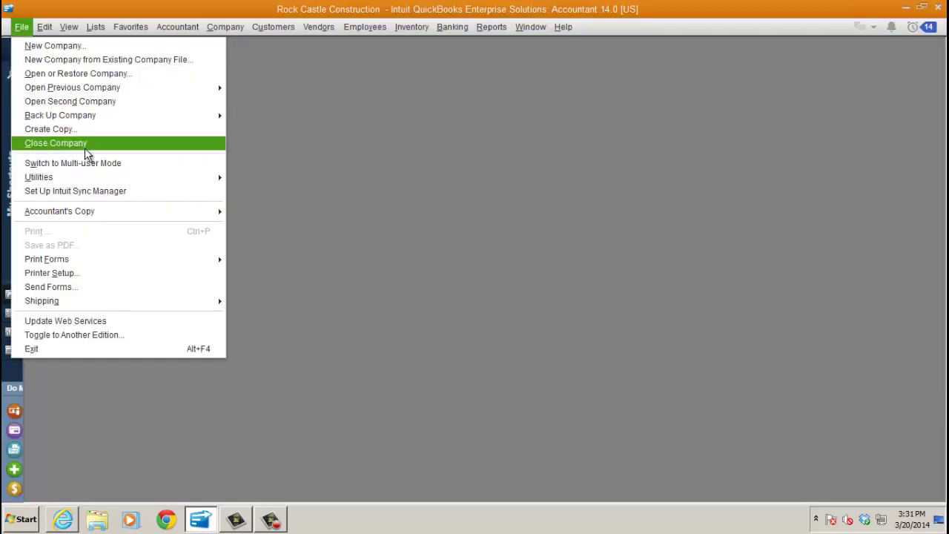
{"action": "mouse_move", "coordinate": [103, 178]}
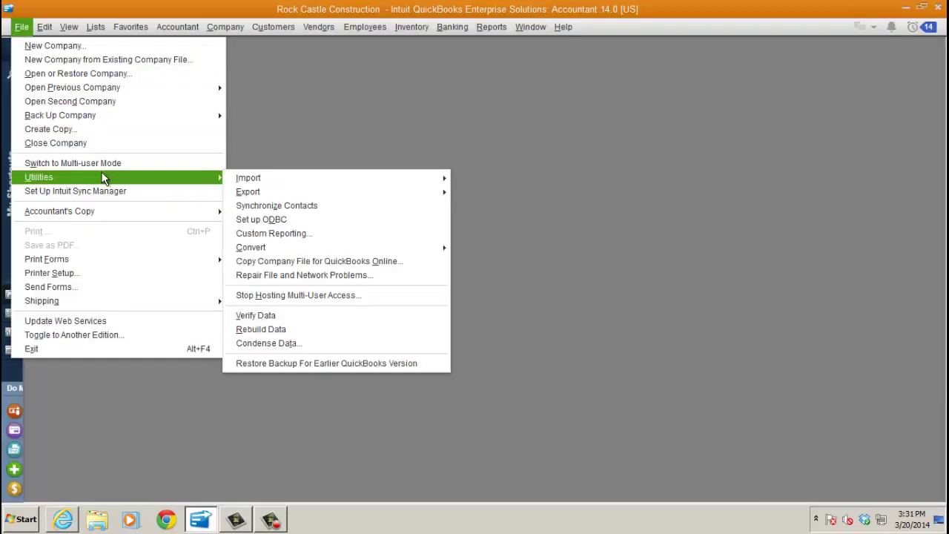
{"action": "left_click", "coordinate": [342, 263]}
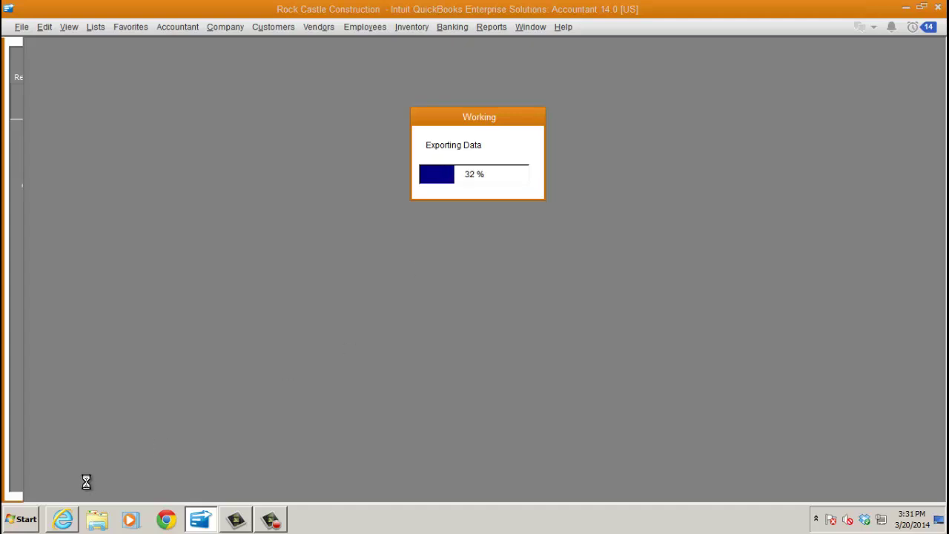
- Switch back to QuickBooks Online in Internet Explorer and continue the import with QuickBooks for Windows 2007 as the version
{"action": "left_click", "coordinate": [63, 519]}
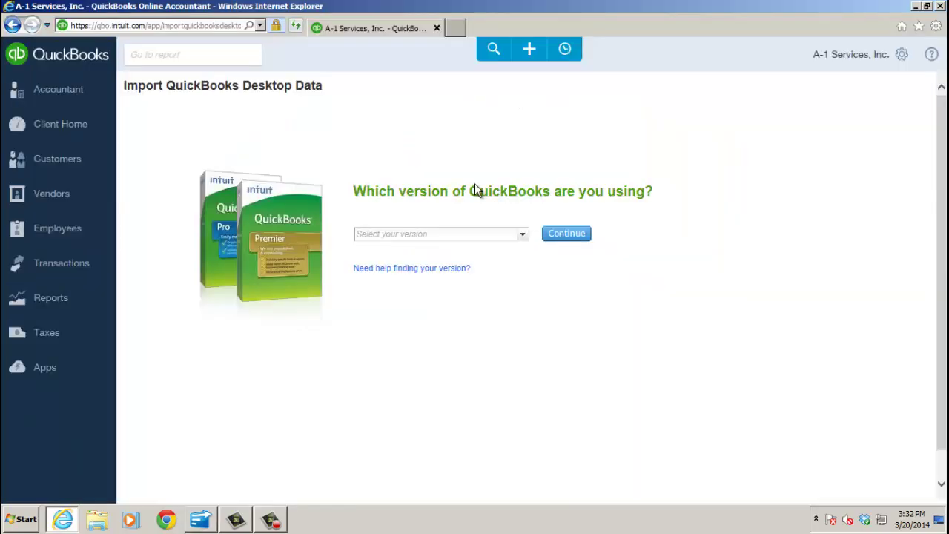
{"action": "left_click", "coordinate": [523, 236]}
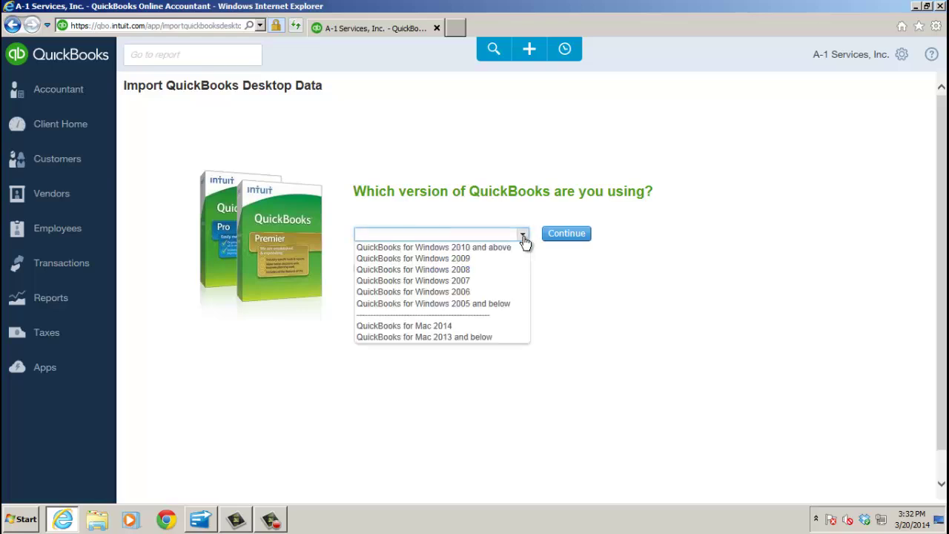
{"action": "left_click", "coordinate": [442, 281]}
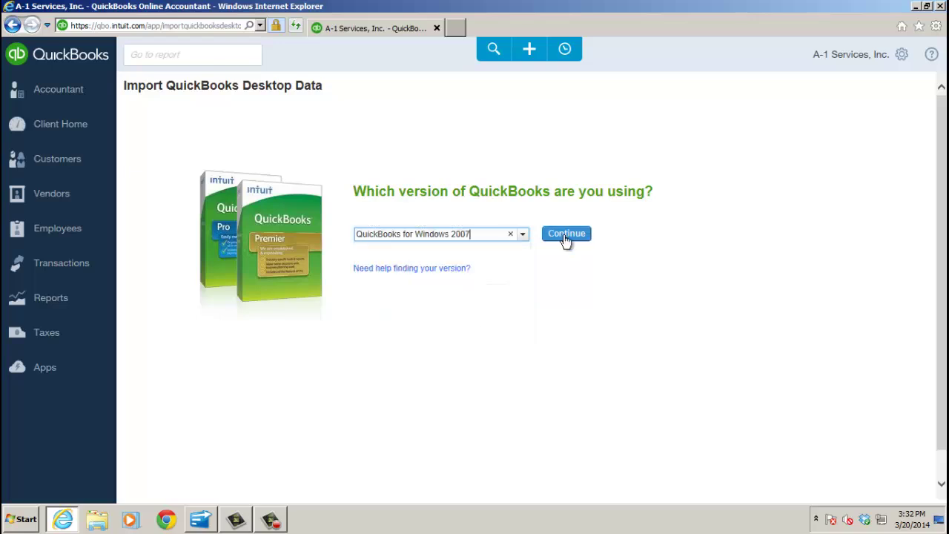
{"action": "left_click", "coordinate": [566, 234]}
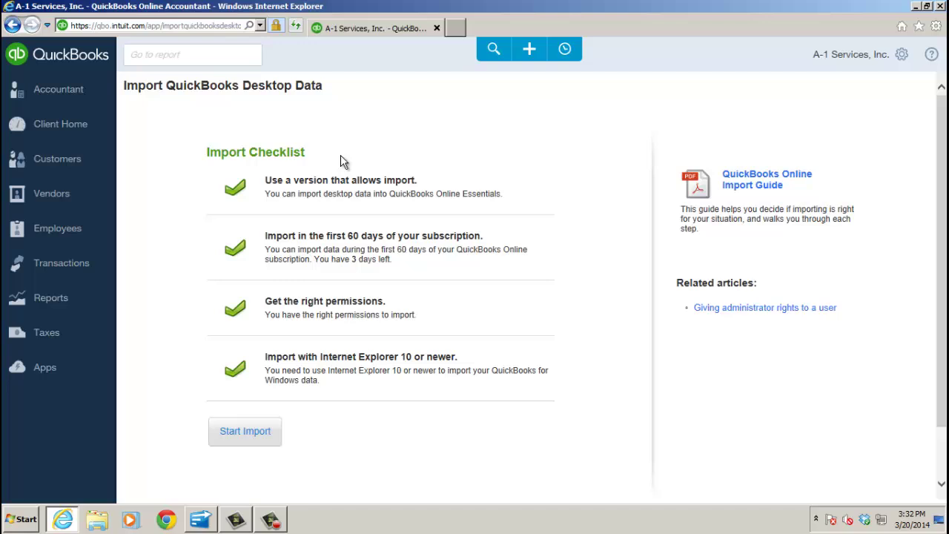
- Start the import and acknowledge that all existing QuickBooks Online data will be overwritten
{"action": "left_click", "coordinate": [260, 441]}
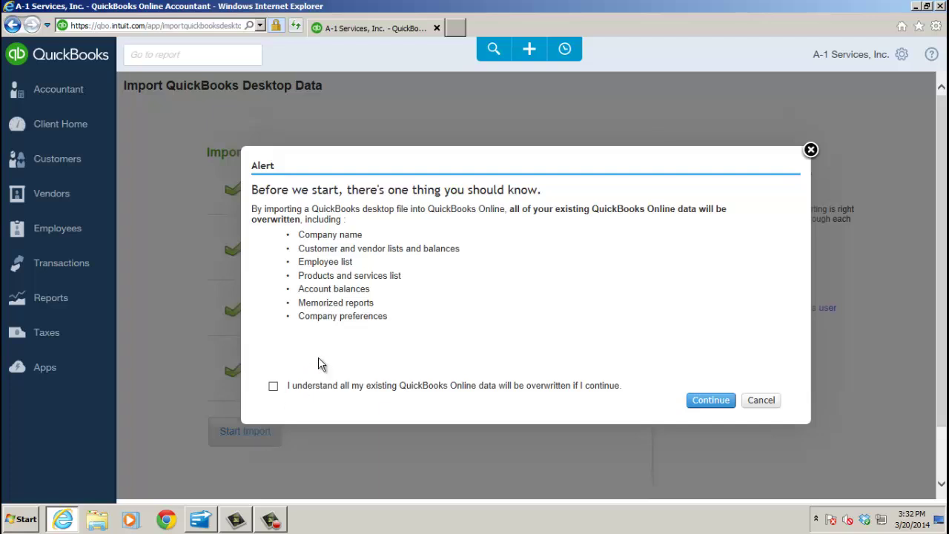
{"action": "left_click", "coordinate": [273, 387]}
{"action": "left_click", "coordinate": [710, 403]}
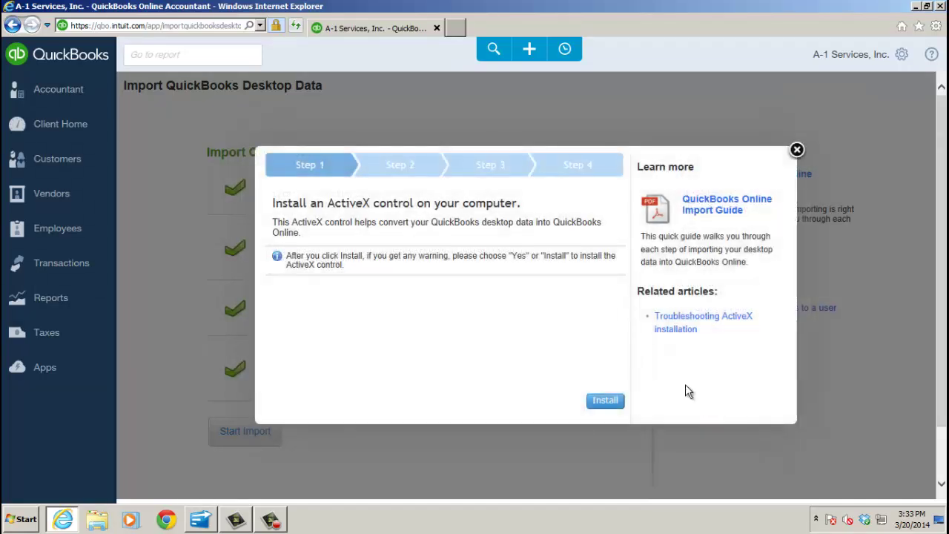
- Install the ActiveX control and confirm that the desktop file has been prepared for import
{"action": "left_click", "coordinate": [604, 403]}
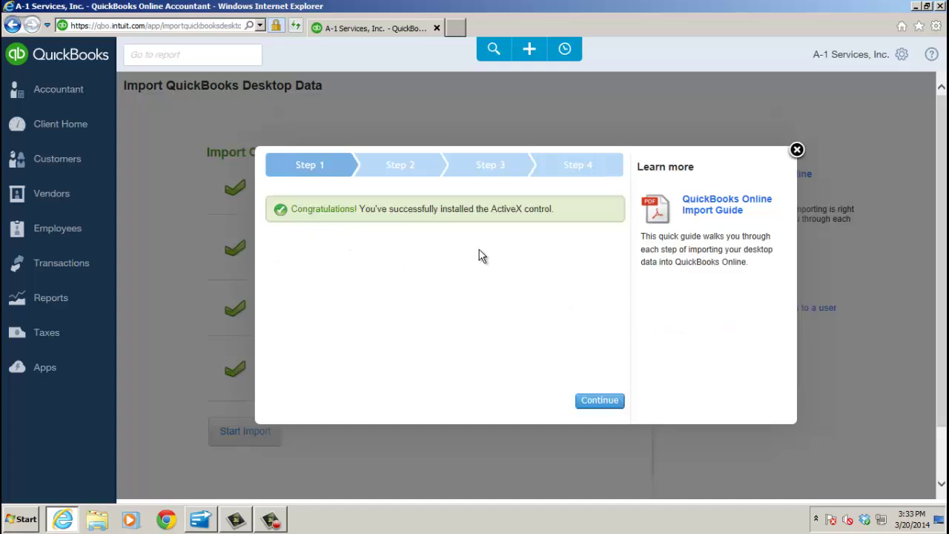
{"action": "left_click", "coordinate": [604, 404]}
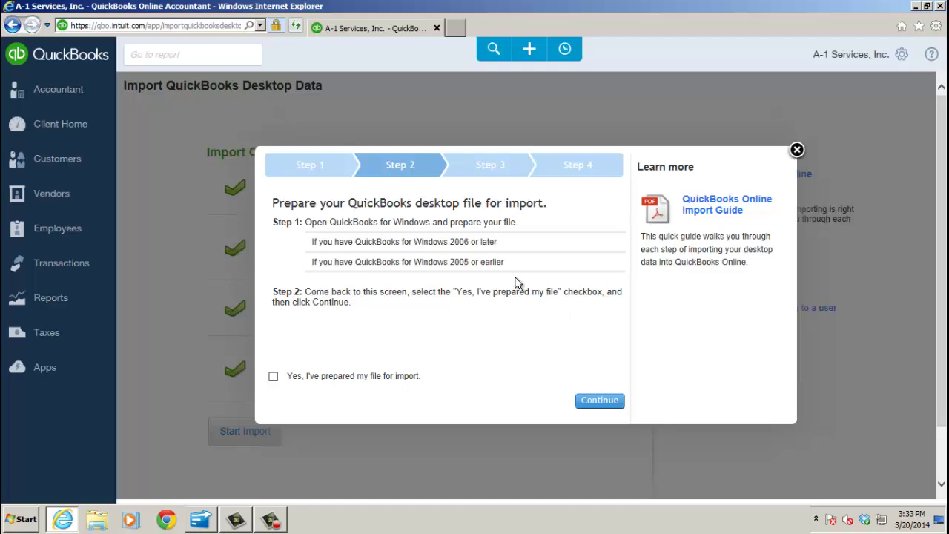
{"action": "left_click", "coordinate": [489, 241]}
{"action": "left_click", "coordinate": [273, 376]}
{"action": "left_click", "coordinate": [596, 403]}
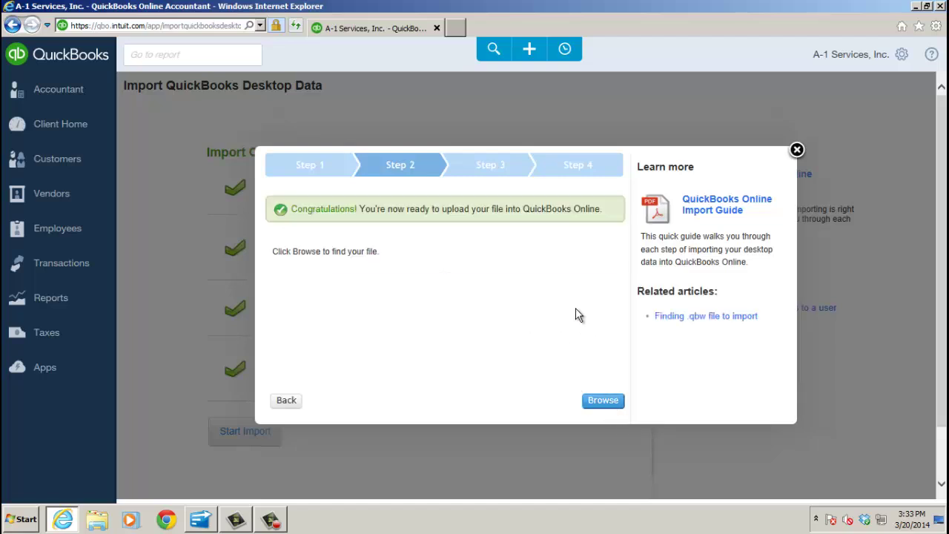
- Choose Current Rock ES.OE.QBW from the Desktop folder as the file to upload to QuickBooks Online
{"action": "left_click", "coordinate": [603, 401]}
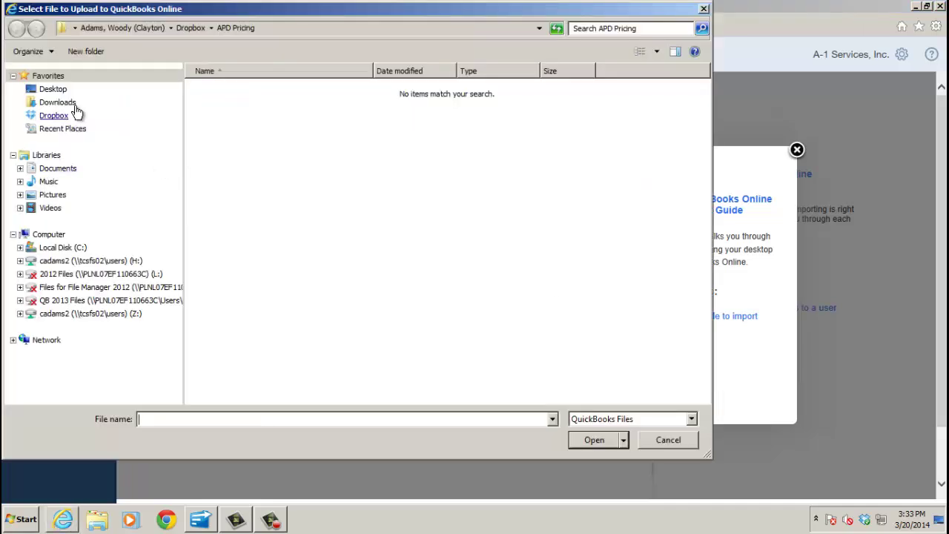
{"action": "left_click", "coordinate": [53, 90]}
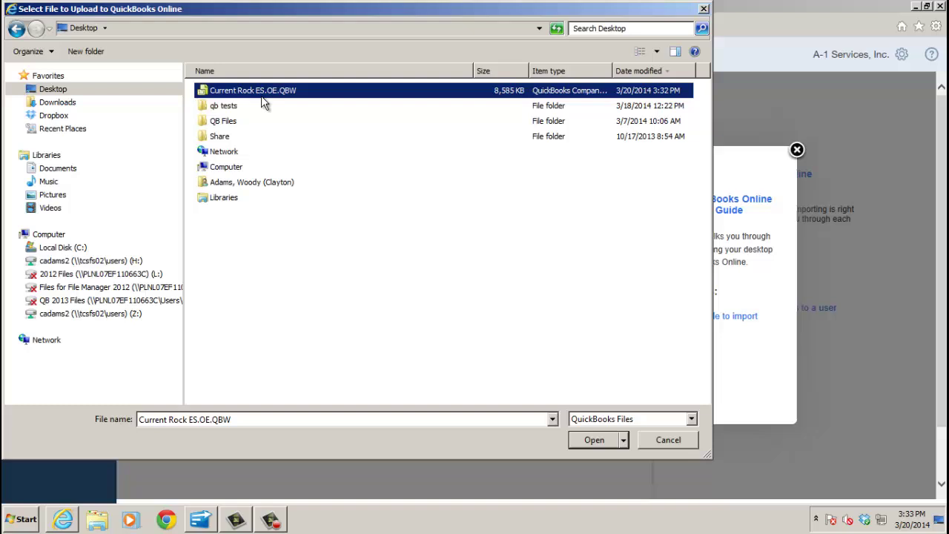
{"action": "left_click", "coordinate": [288, 92]}
{"action": "left_click", "coordinate": [602, 439]}
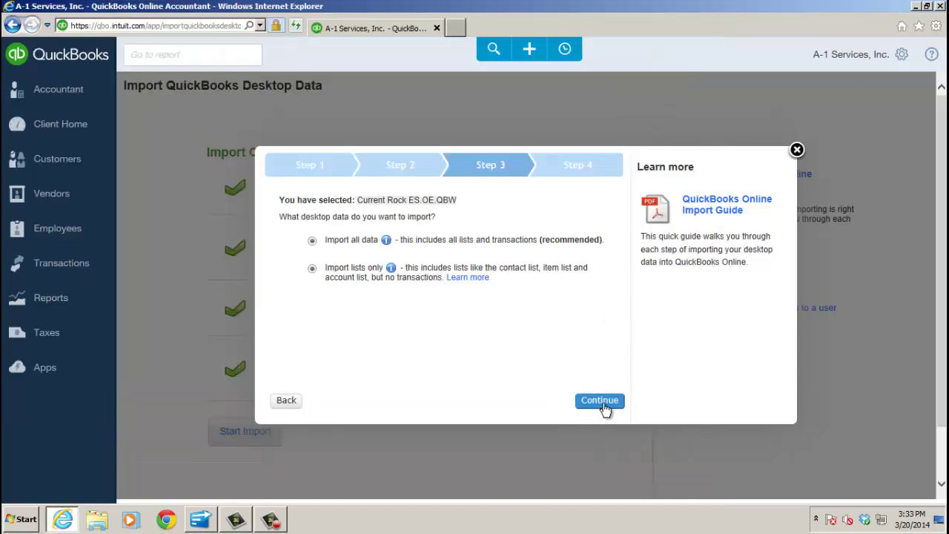
- Upload the selected company file and sign out of QuickBooks Online
{"action": "left_click", "coordinate": [602, 401]}
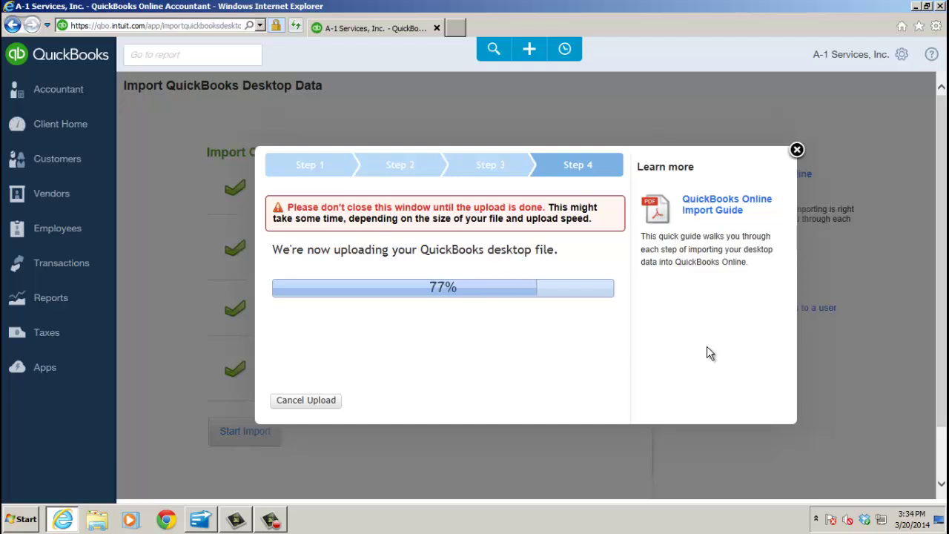
{"action": "left_click", "coordinate": [600, 402]}
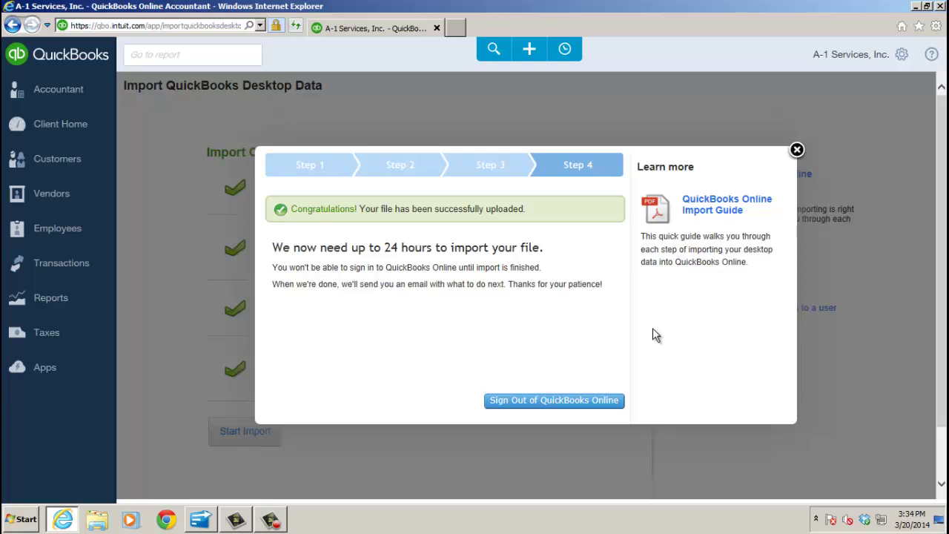
{"action": "left_click", "coordinate": [585, 401]}
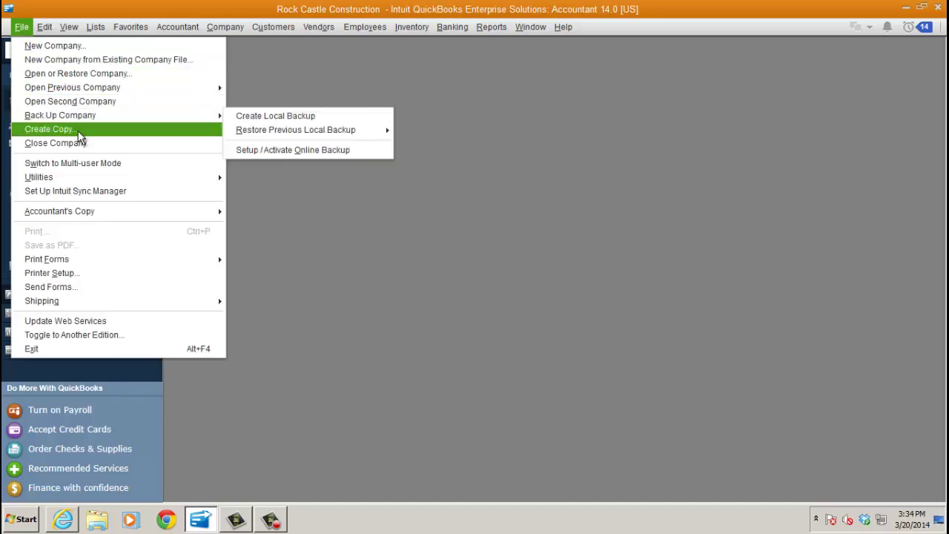
- Look through the company file utilities in QuickBooks Enterprise Solutions
{"action": "mouse_move", "coordinate": [139, 182]}
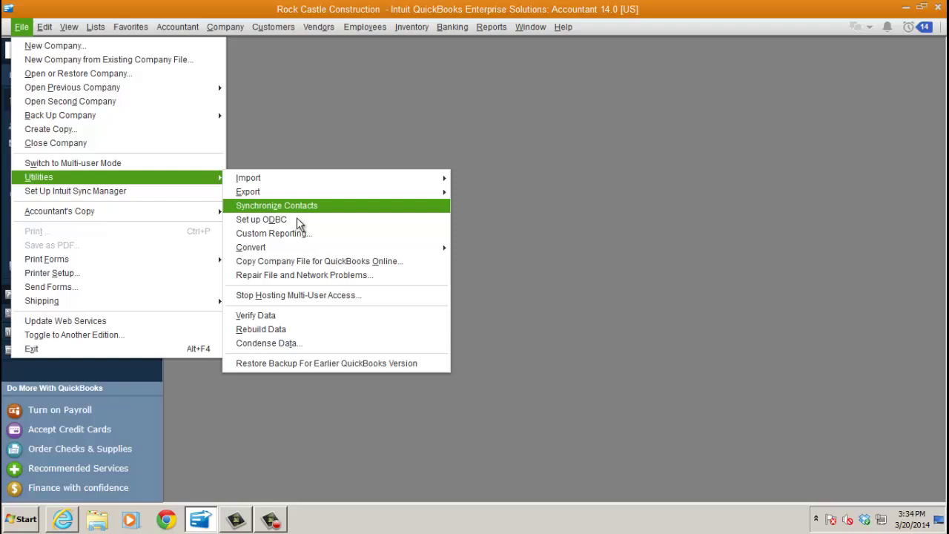